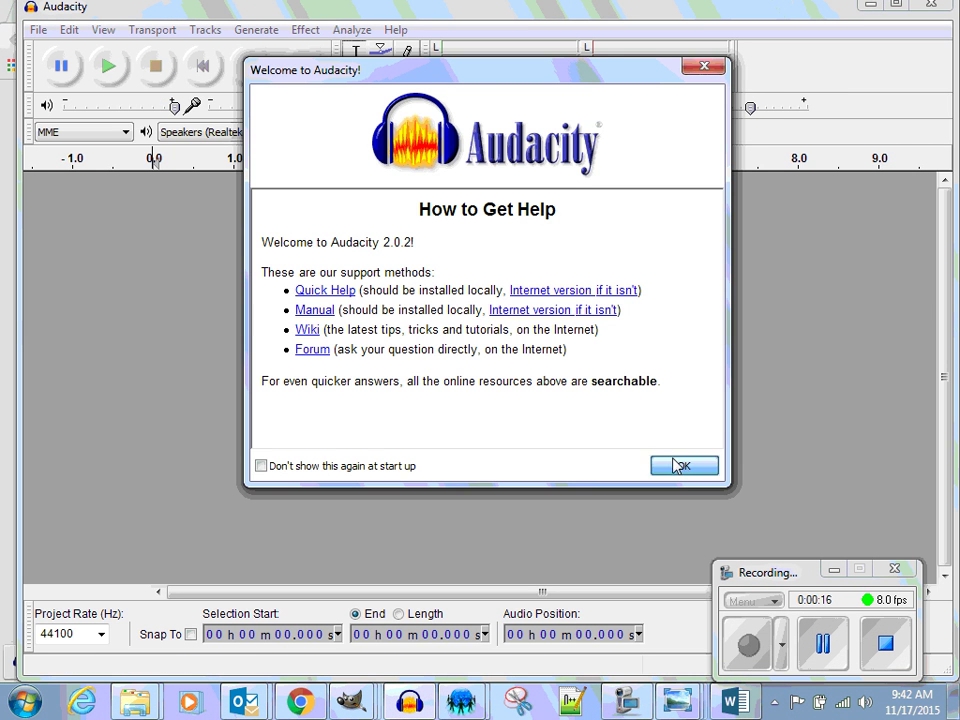
Dismiss the welcome message, record a microphone clip about 5 seconds long, and play it back.
click(676, 467)
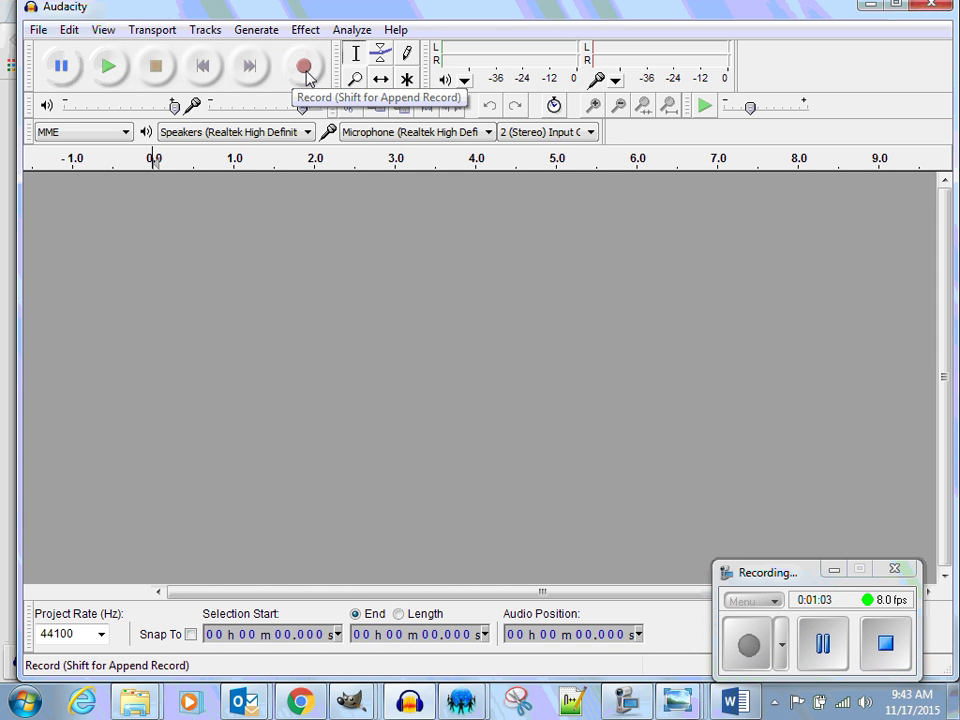
key(r)
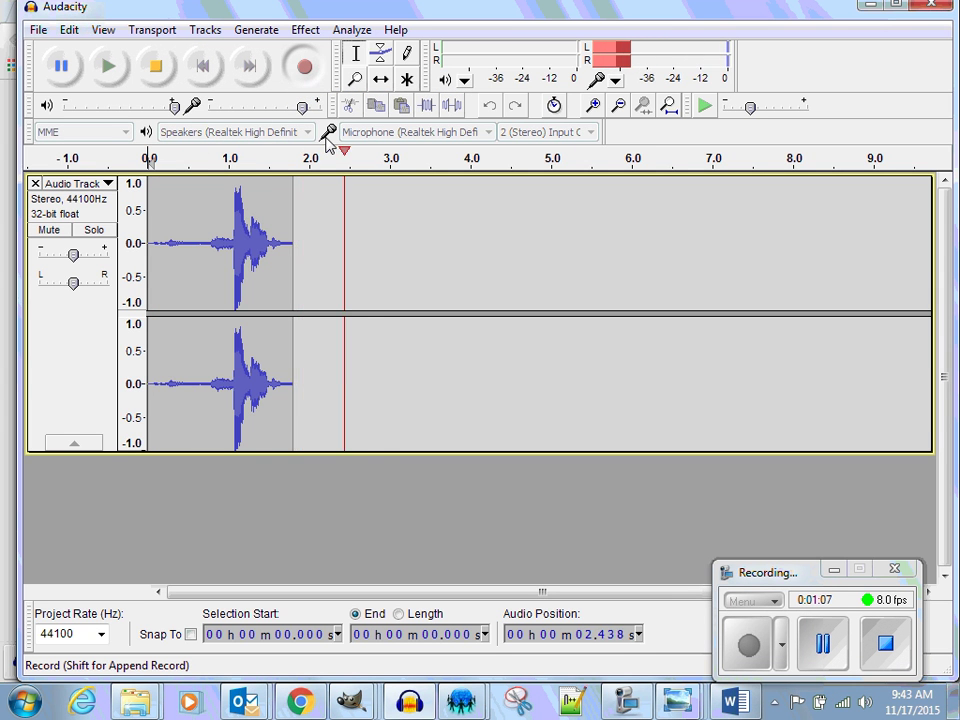
click(162, 78)
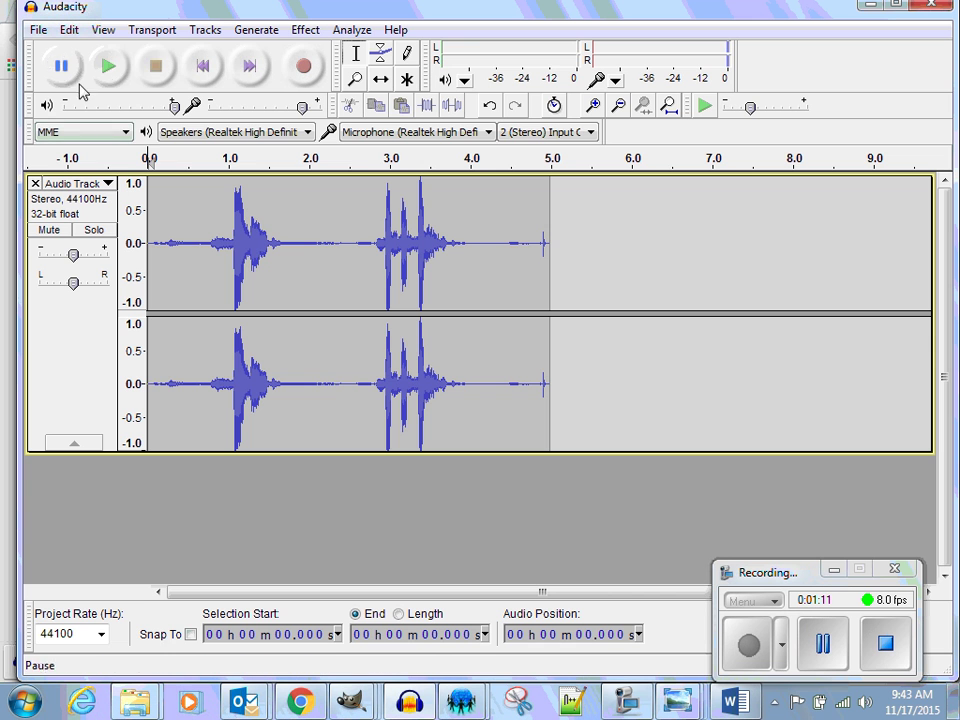
click(108, 66)
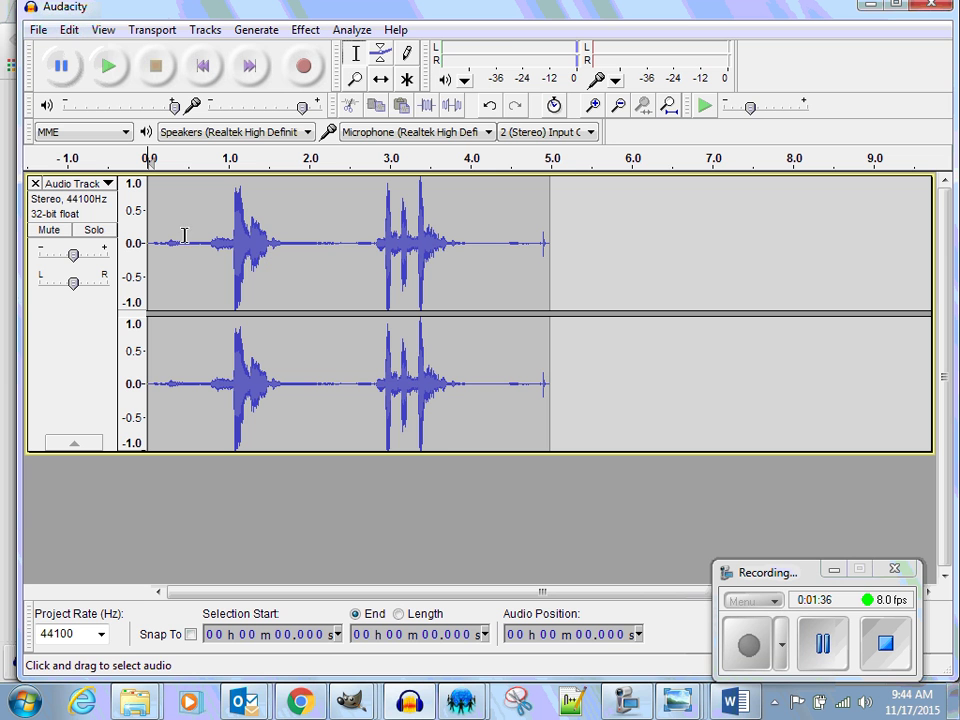
click(104, 62)
Delete the first second or so of quiet audio and the silent gap between the two recorded sounds.
drag(229, 245, 118, 247)
key(Delete)
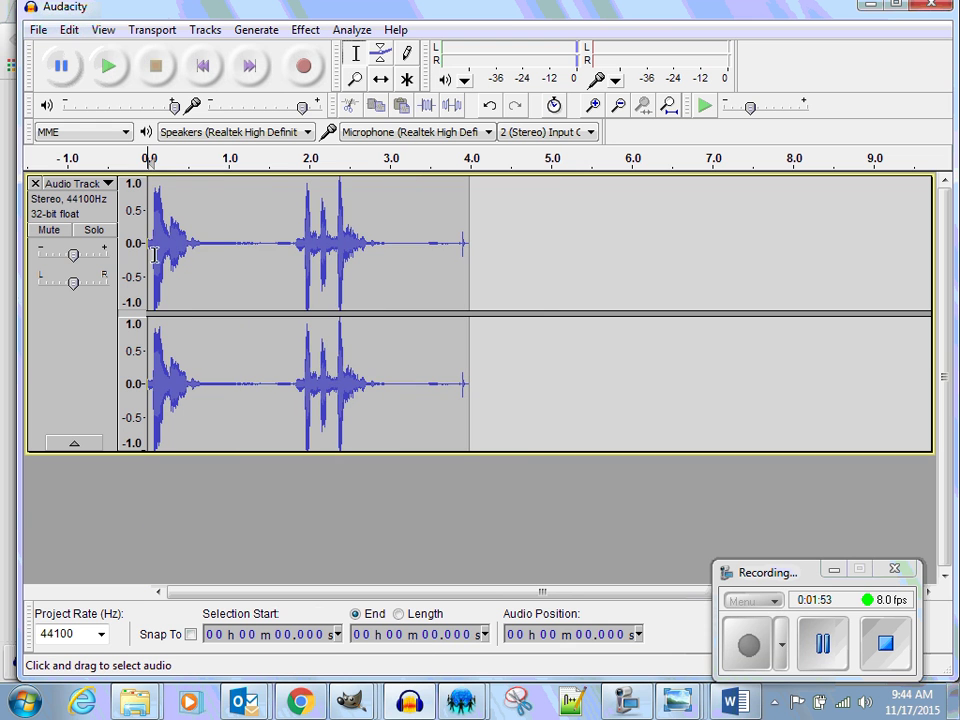
drag(195, 248, 297, 248)
key(Delete)
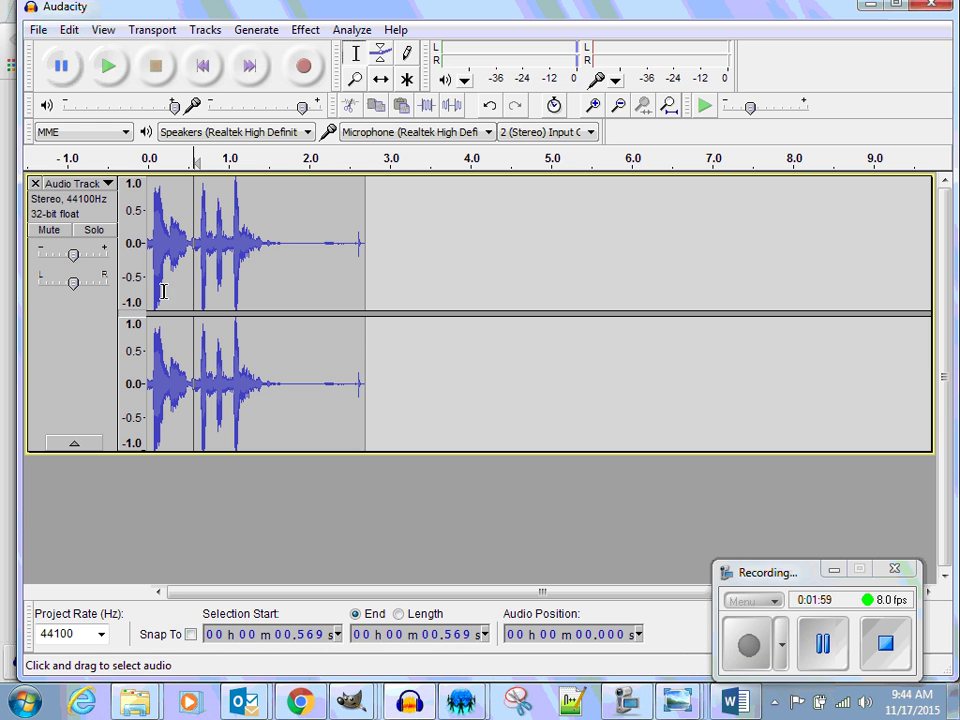
Play the shortened clip from the start and delete its quiet tail from about 1.43 s to 2.66 s.
click(149, 185)
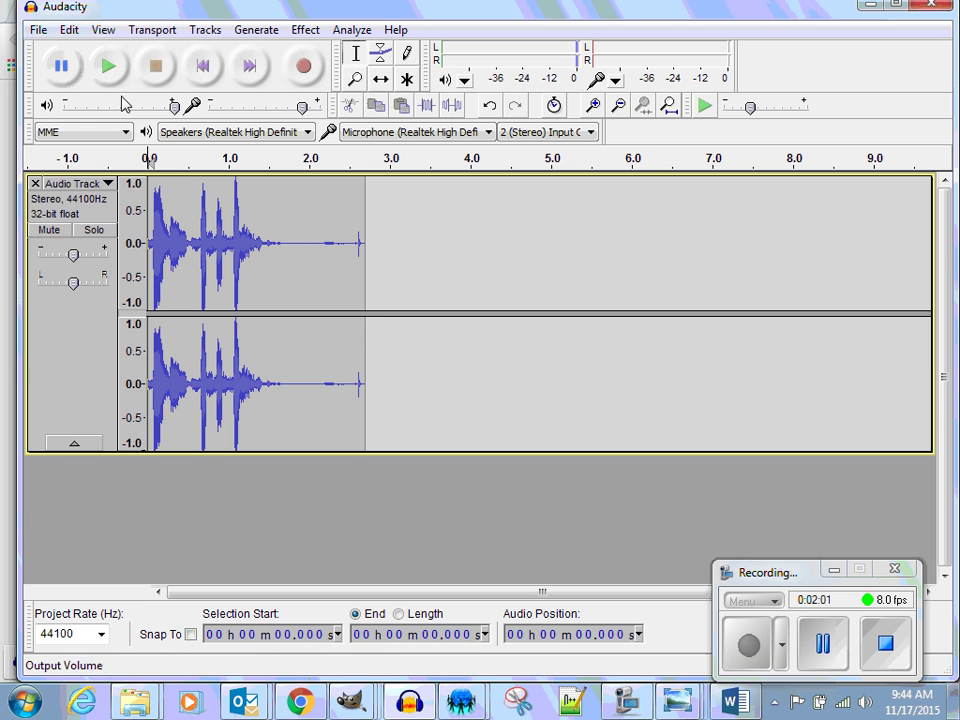
click(110, 68)
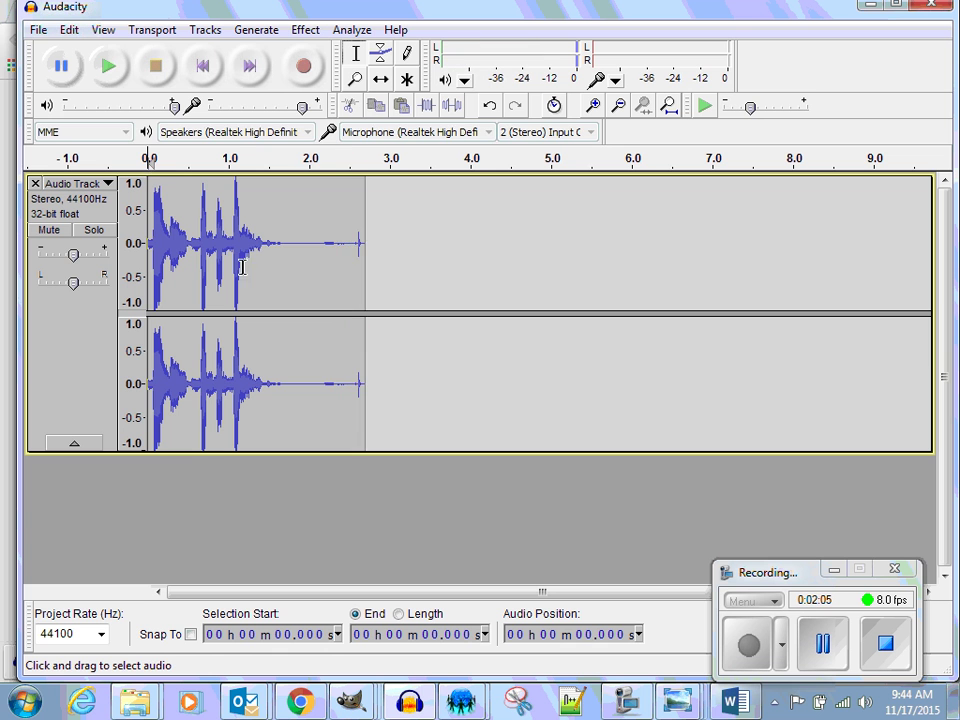
drag(263, 250, 361, 256)
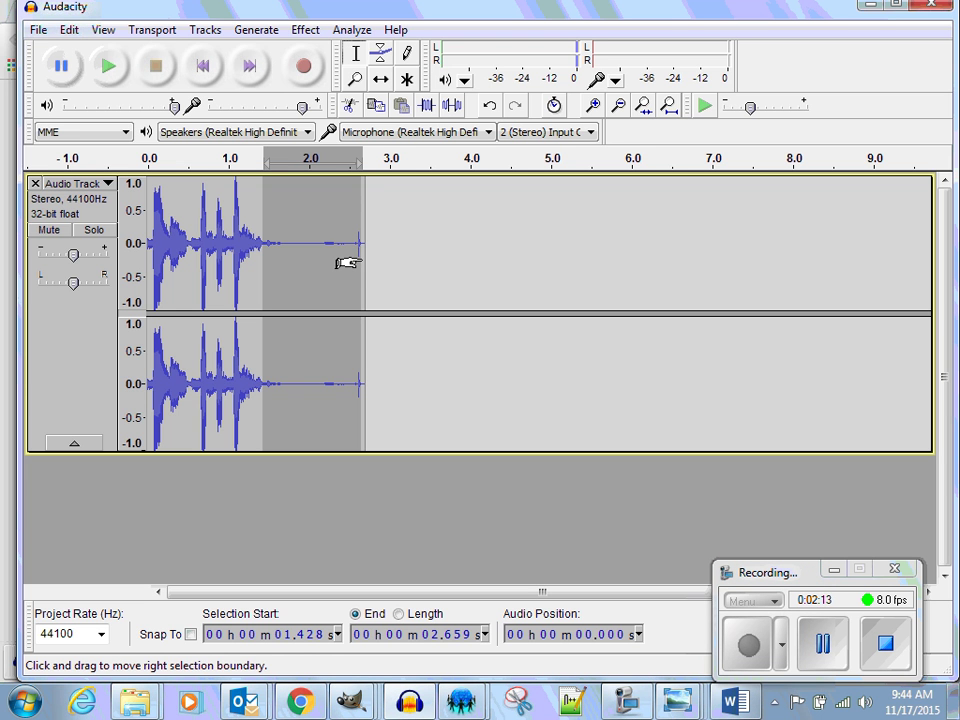
key(Delete)
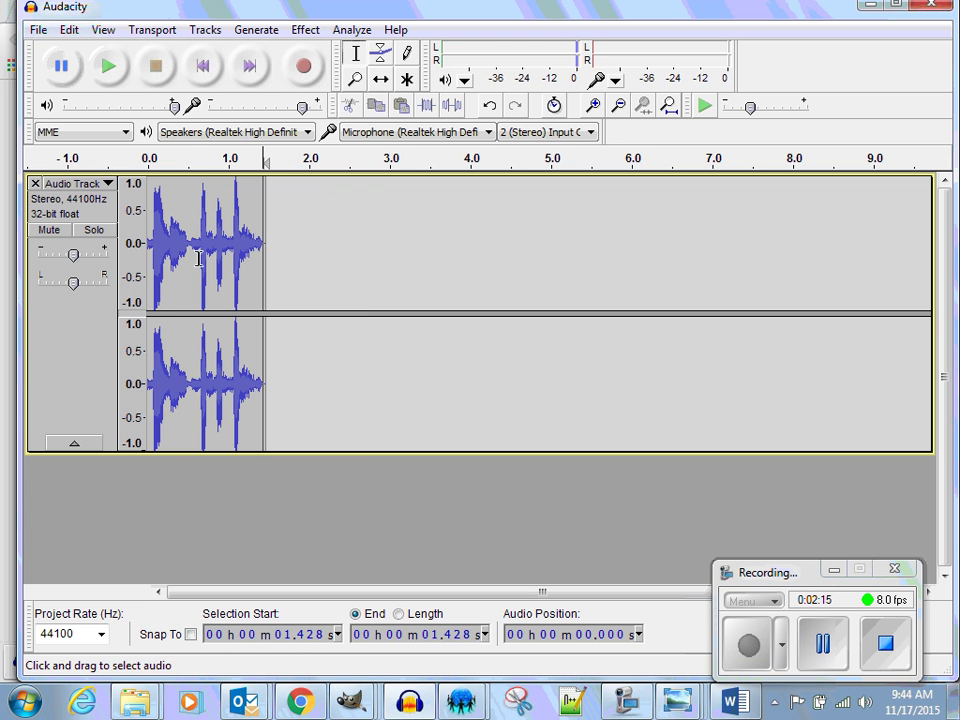
Delete the second sound, from about 0.51 s to the end of the clip.
drag(193, 245, 261, 255)
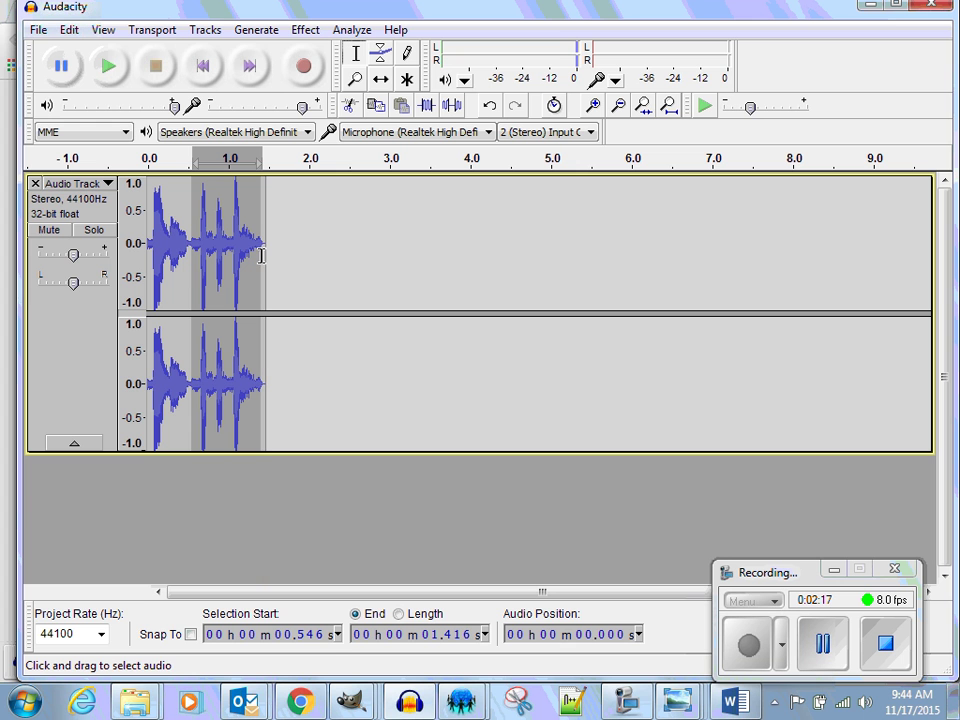
click(189, 255)
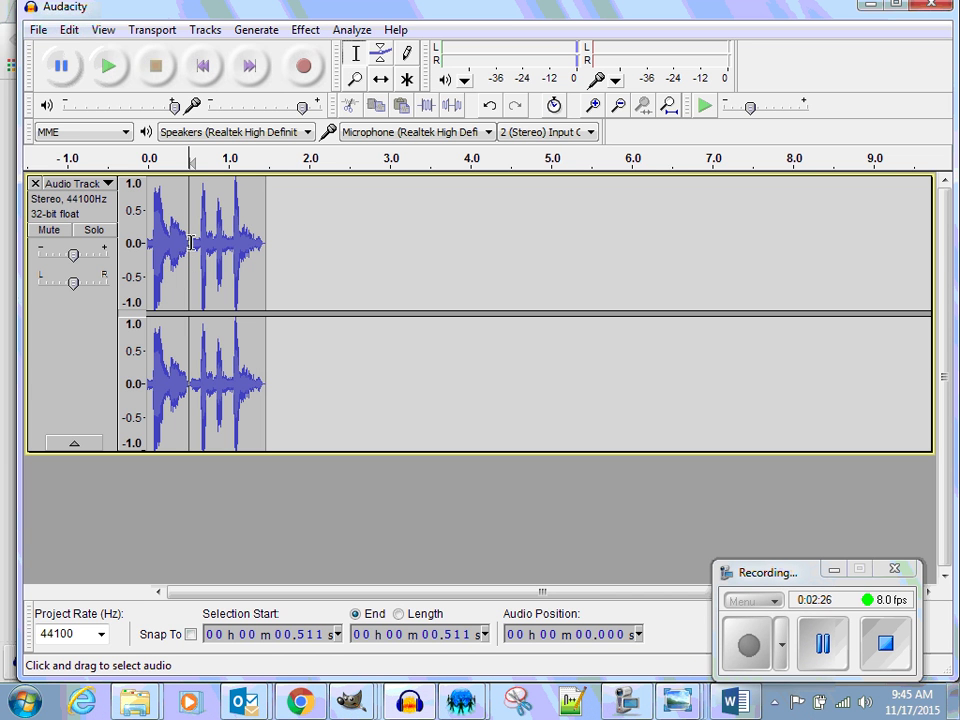
drag(192, 242, 270, 238)
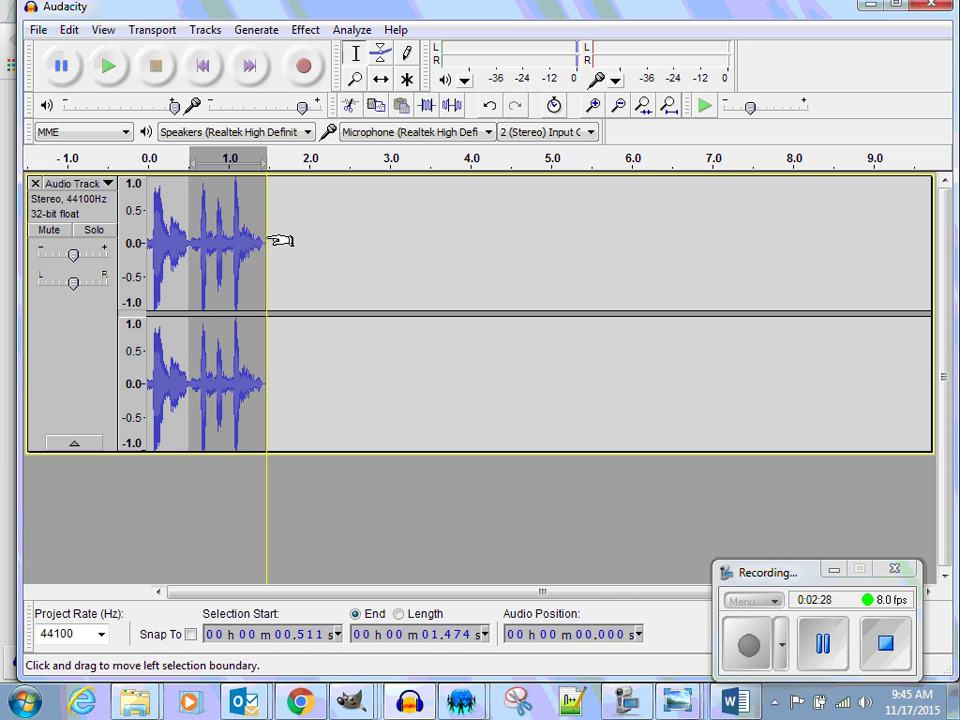
key(Delete)
Play the remaining single sound from the beginning several times to check it.
click(149, 246)
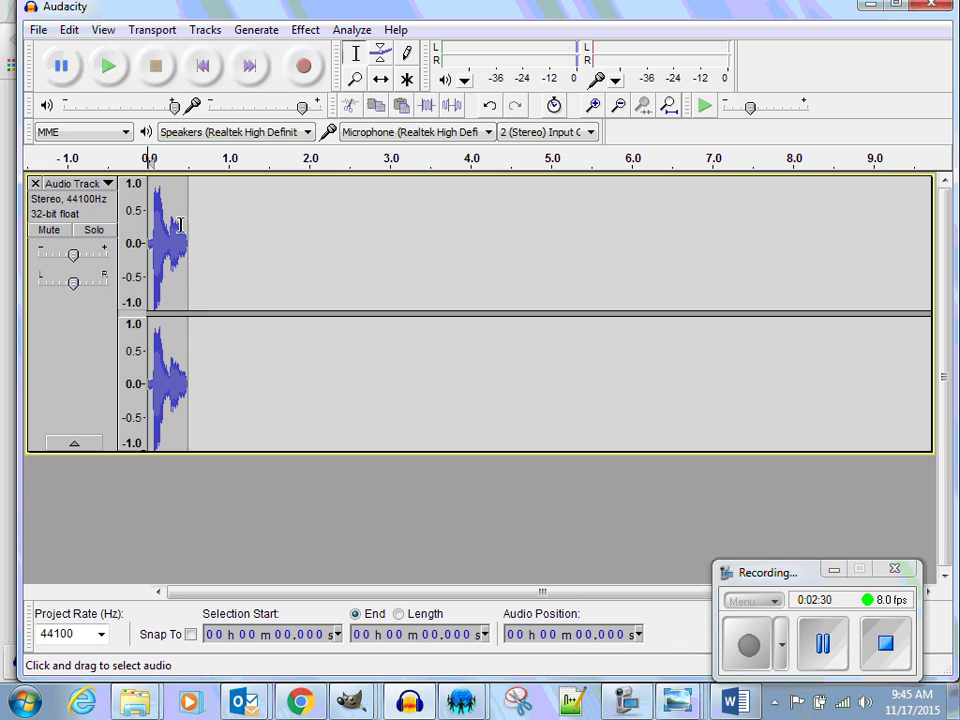
click(108, 66)
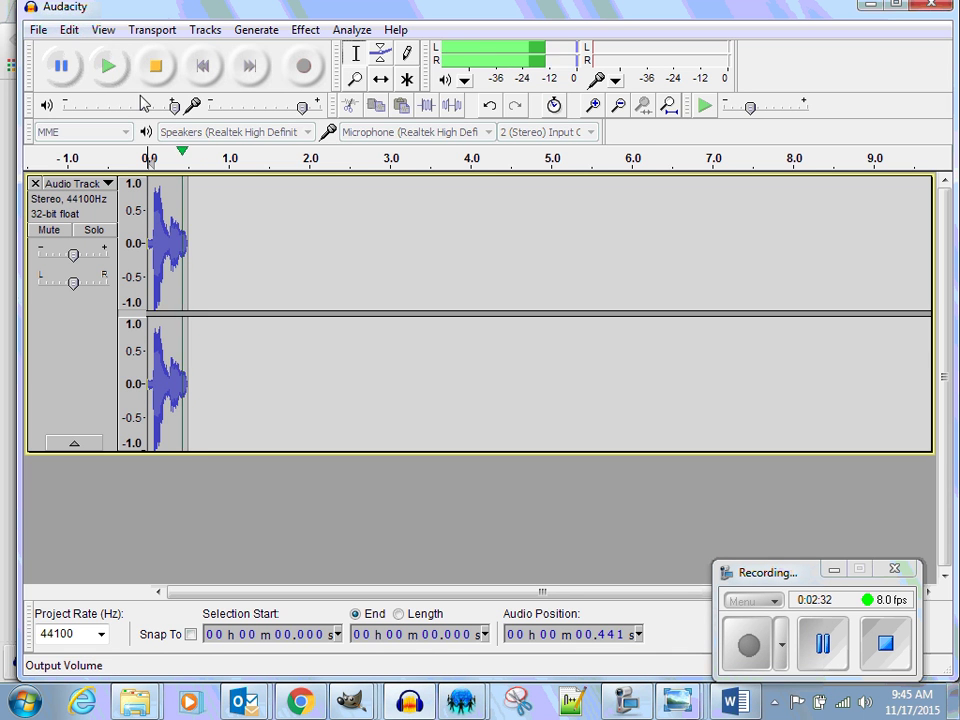
click(110, 68)
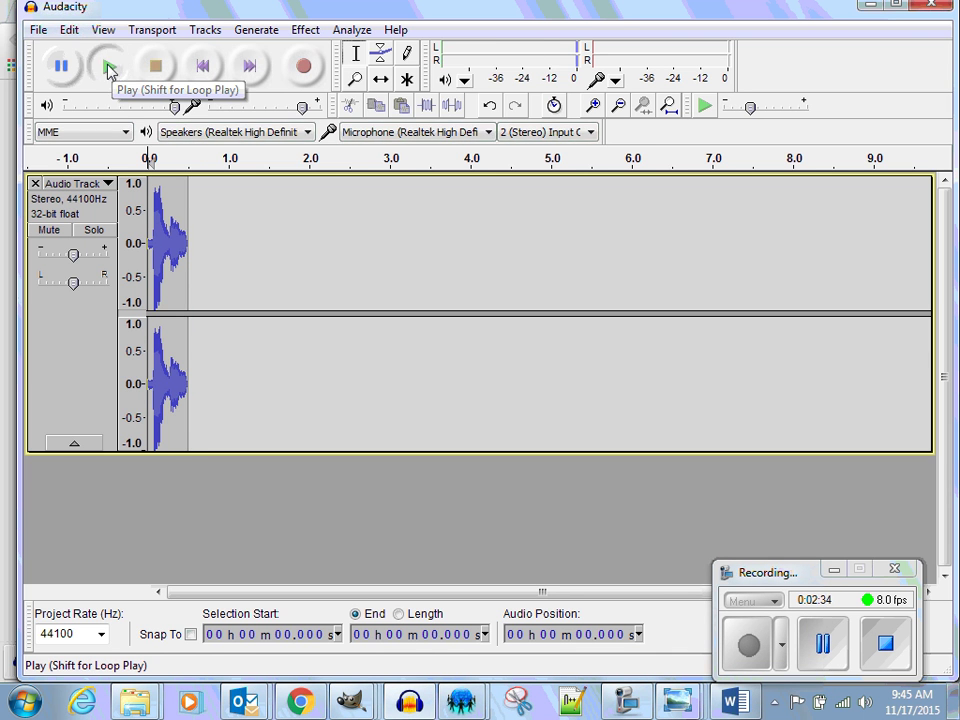
click(110, 67)
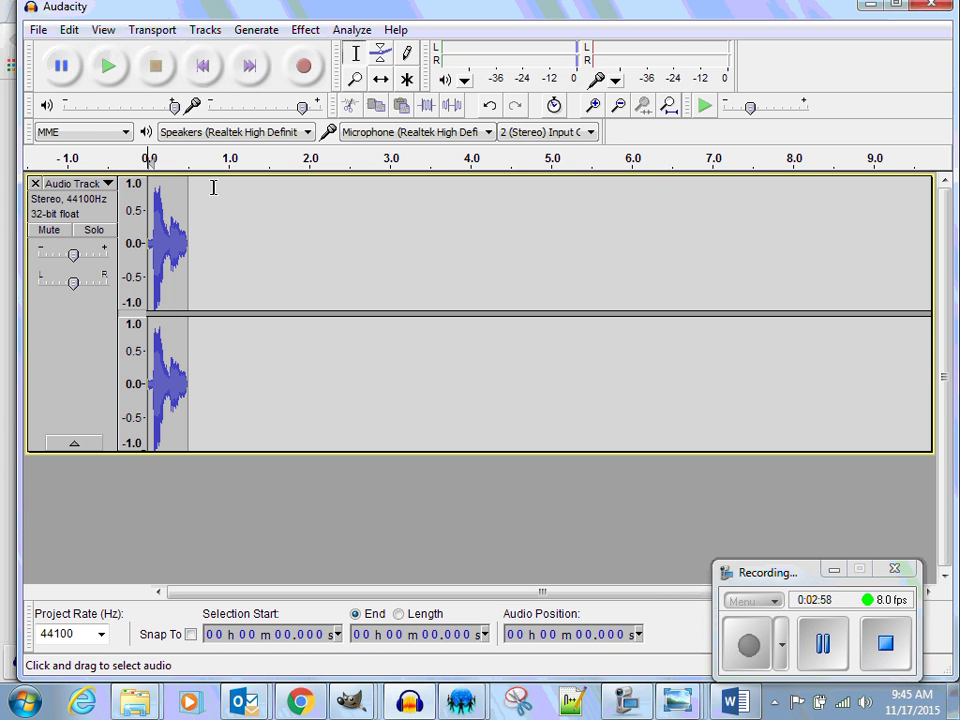
Export the clip as an MP3 file named boom_per3 into the 1.1.5 SoundDecisionQ2 folder.
click(38, 30)
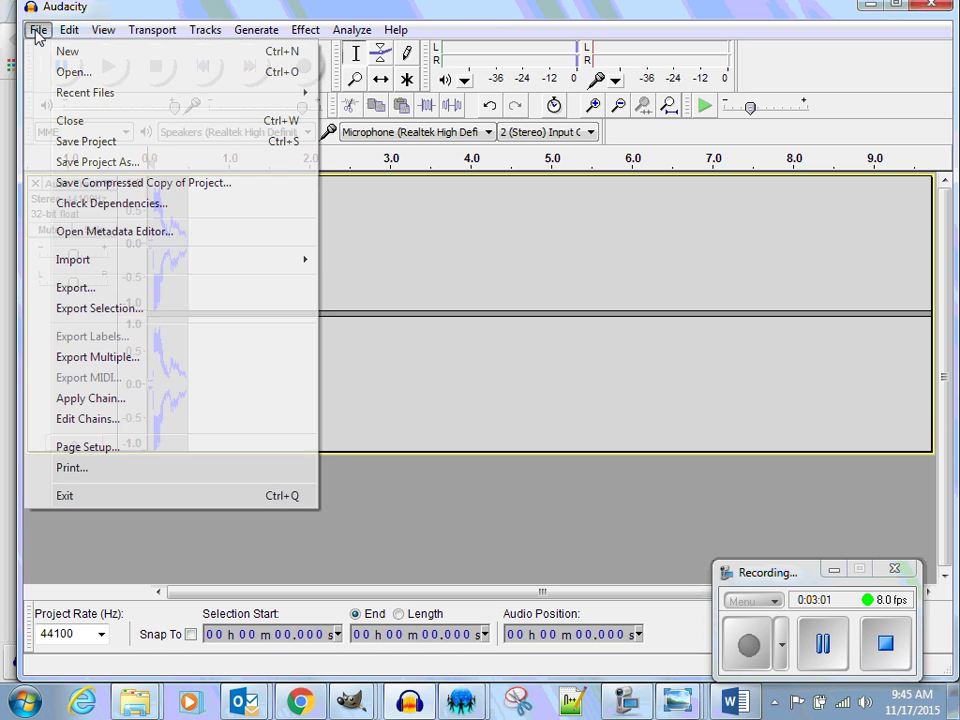
click(72, 288)
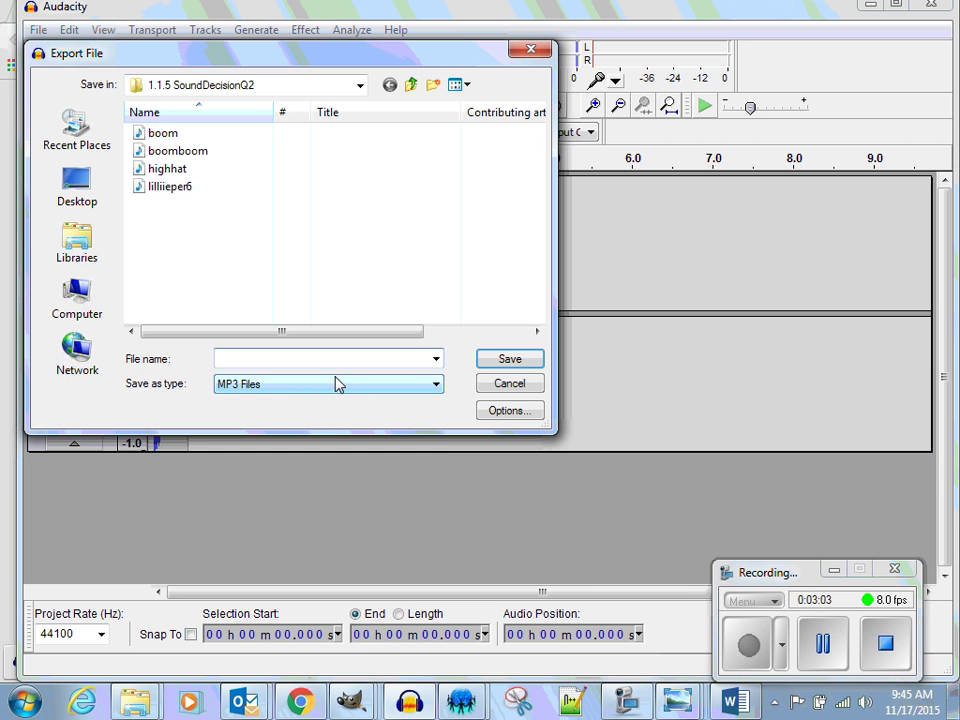
click(312, 388)
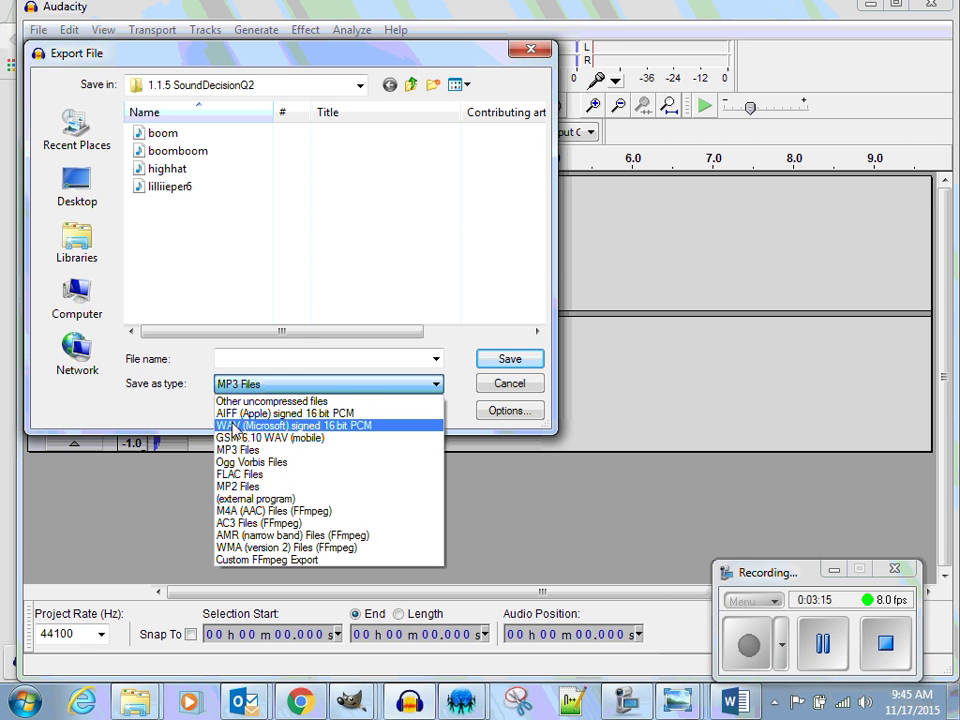
click(296, 311)
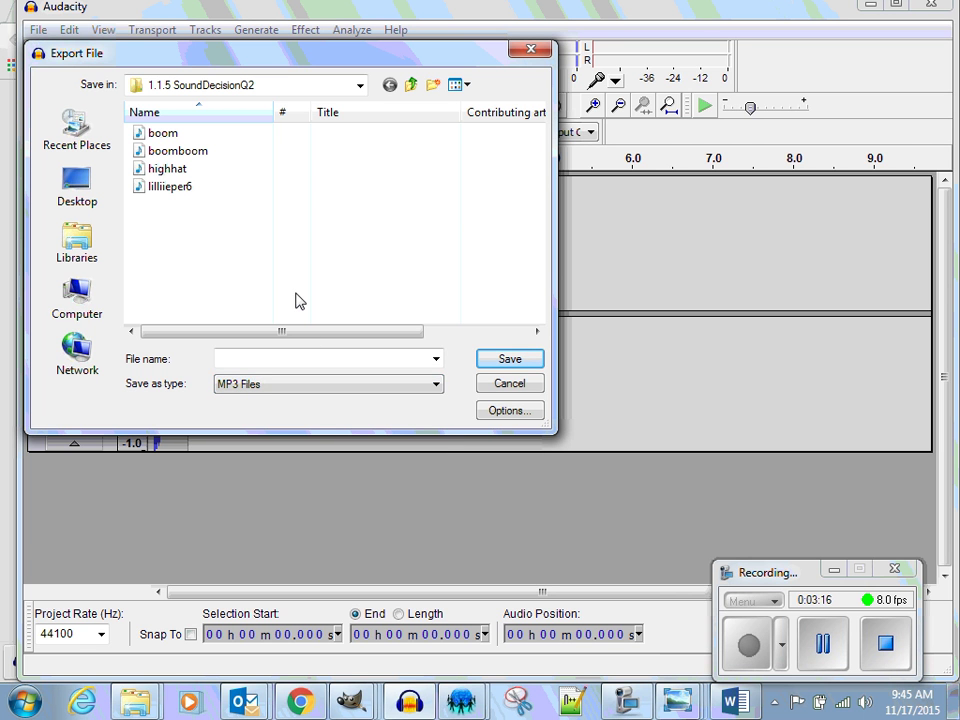
click(300, 359)
click(437, 385)
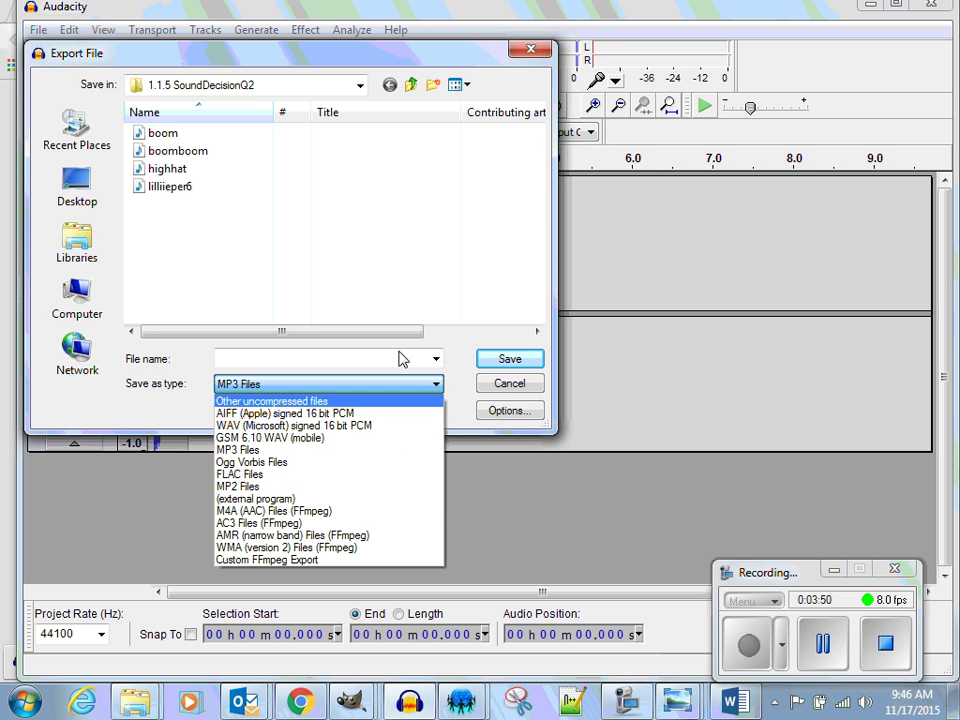
click(334, 293)
click(268, 363)
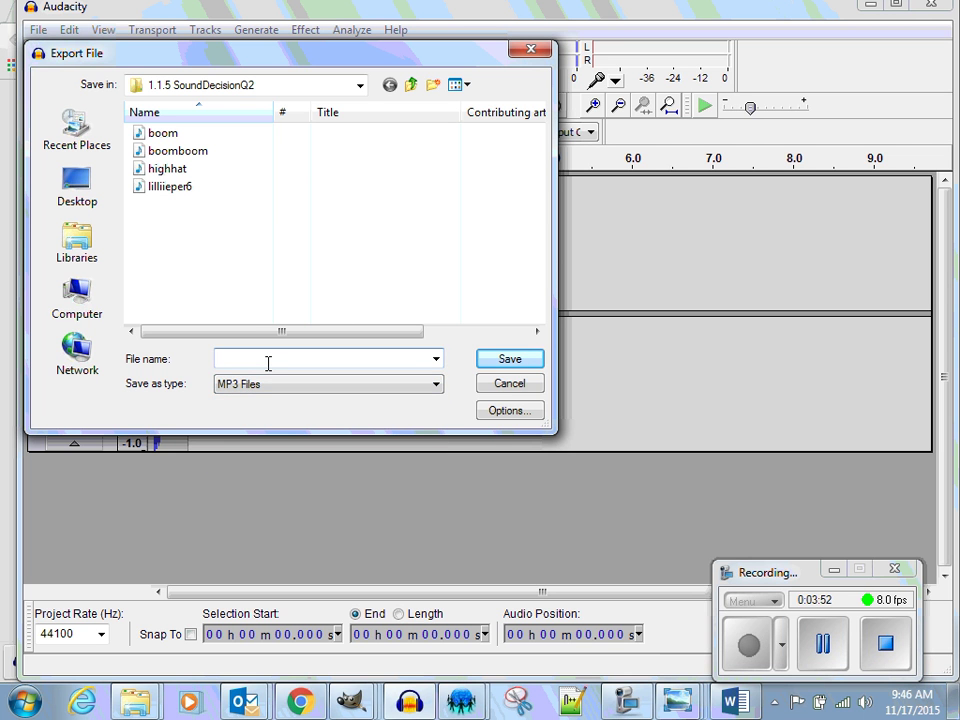
text(boom_per3)
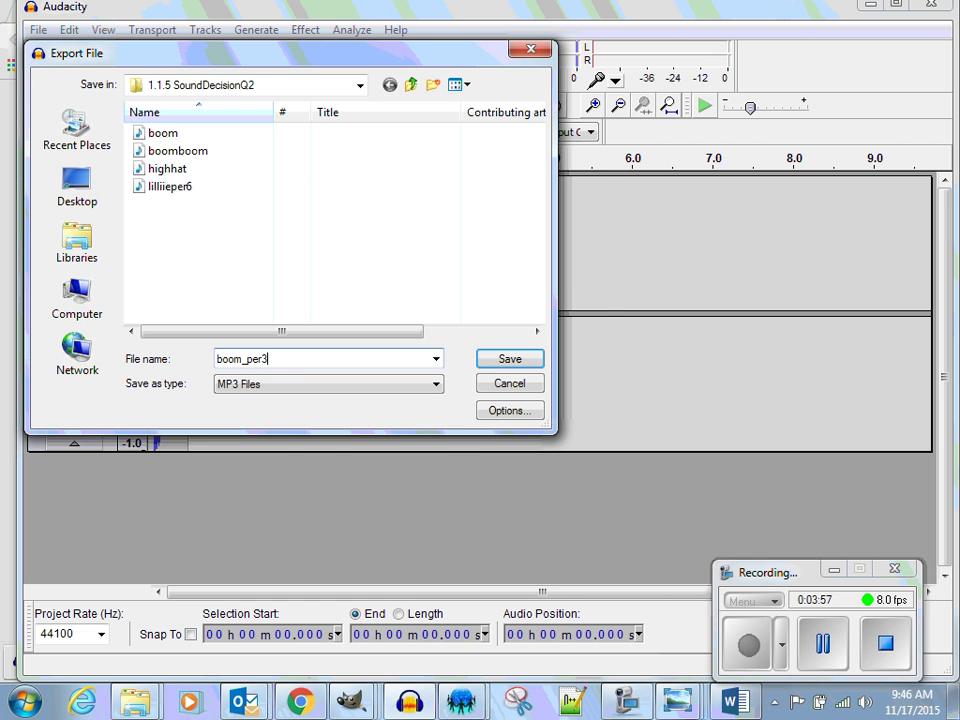
click(508, 359)
Fill in the metadata with the artist's name, track title Boom and album title BoomBoom.
click(272, 190)
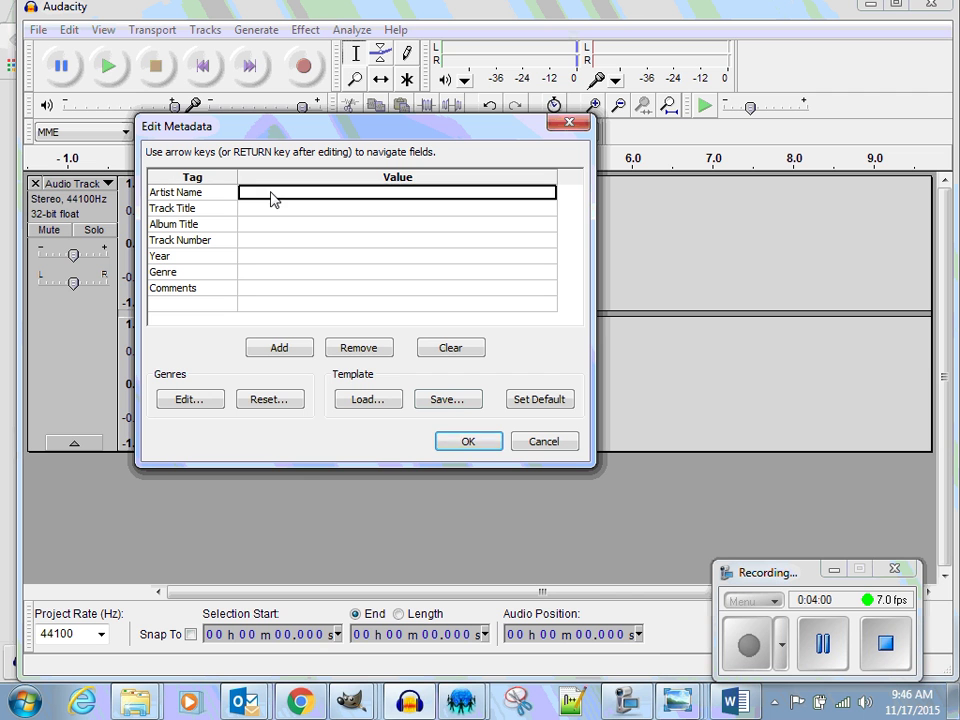
text(Dan)
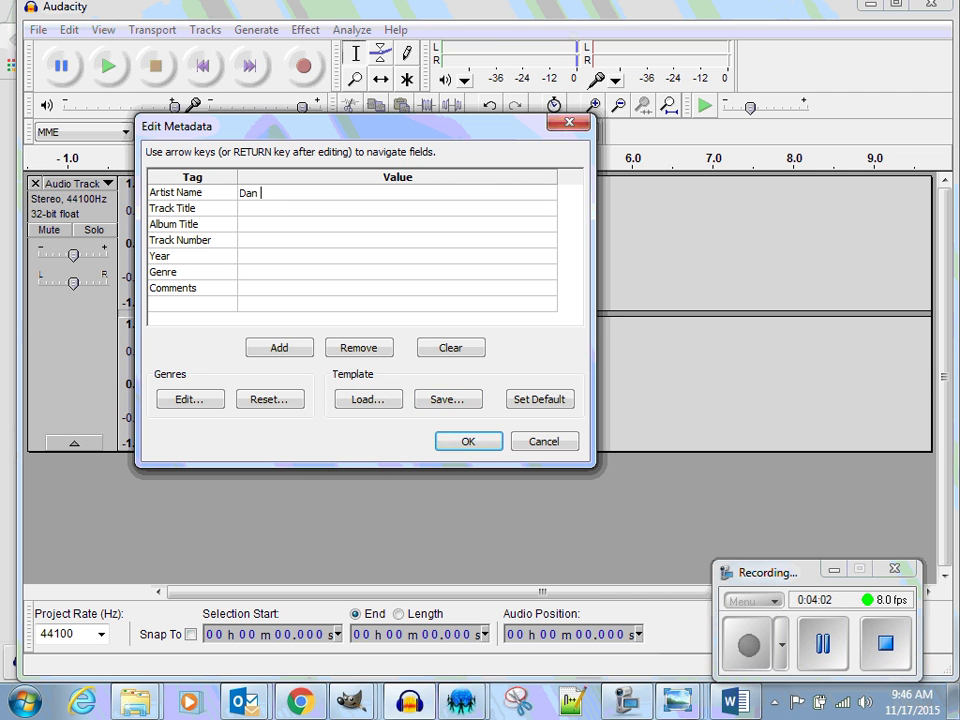
text(droid)
click(289, 209)
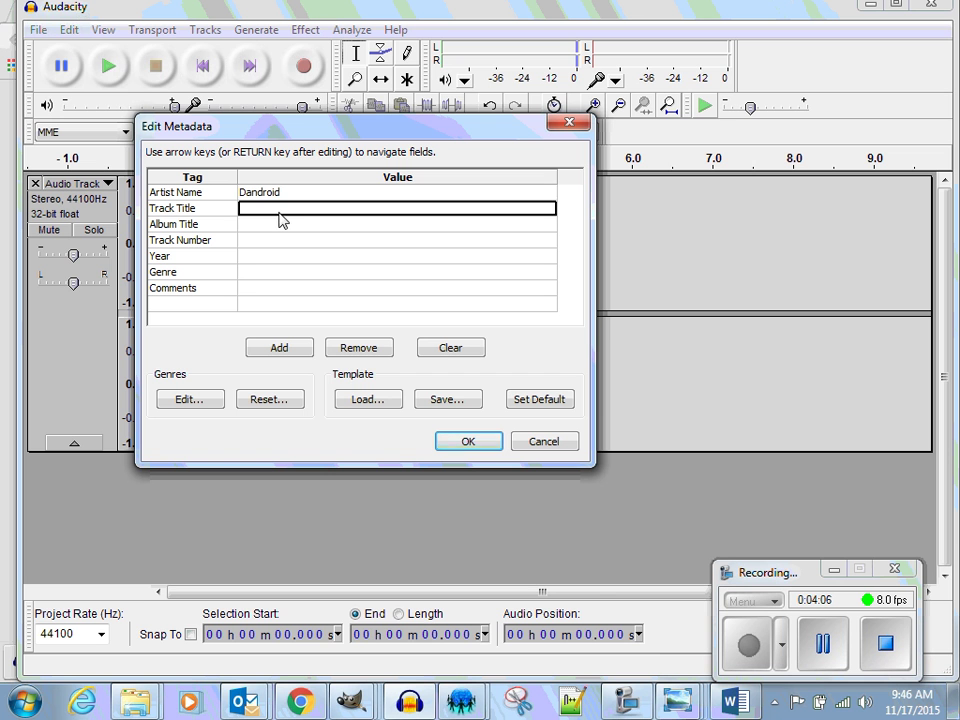
text(Boom)
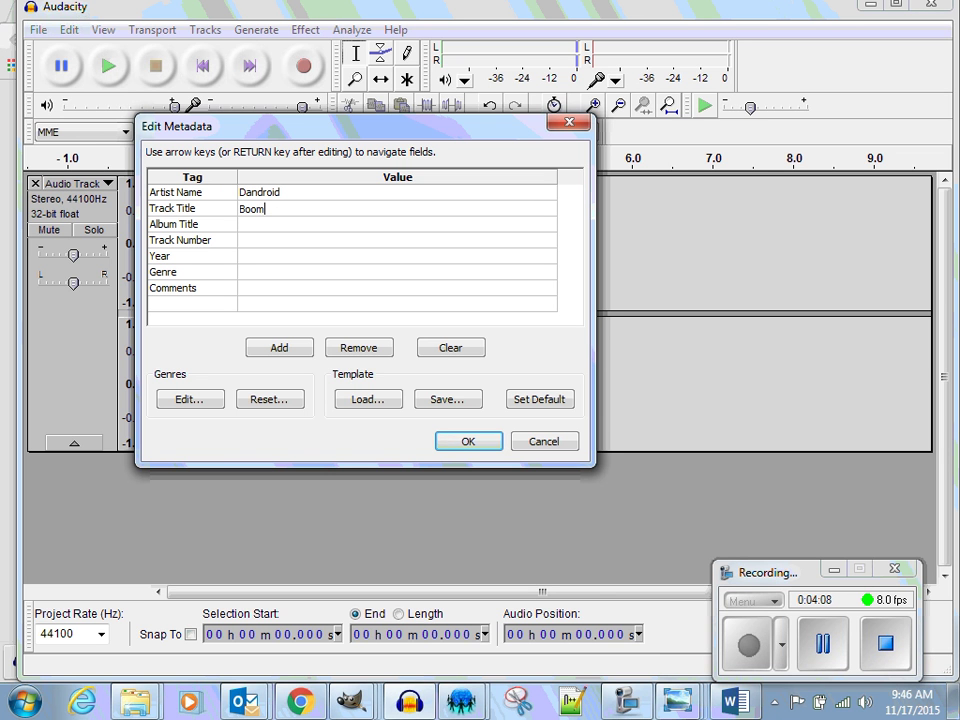
click(280, 226)
text(BoomBoom)
Set the metadata track number to 1, year to 2015 and genre to Beat, and complete the export.
click(291, 244)
text(1)
click(283, 260)
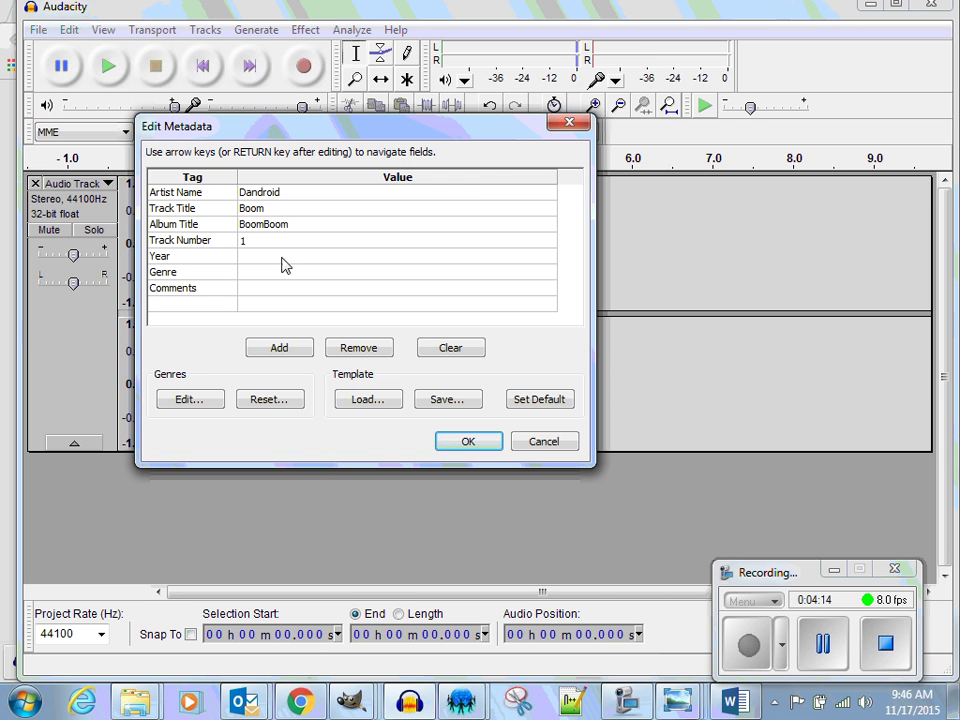
click(272, 259)
text(2015)
click(293, 276)
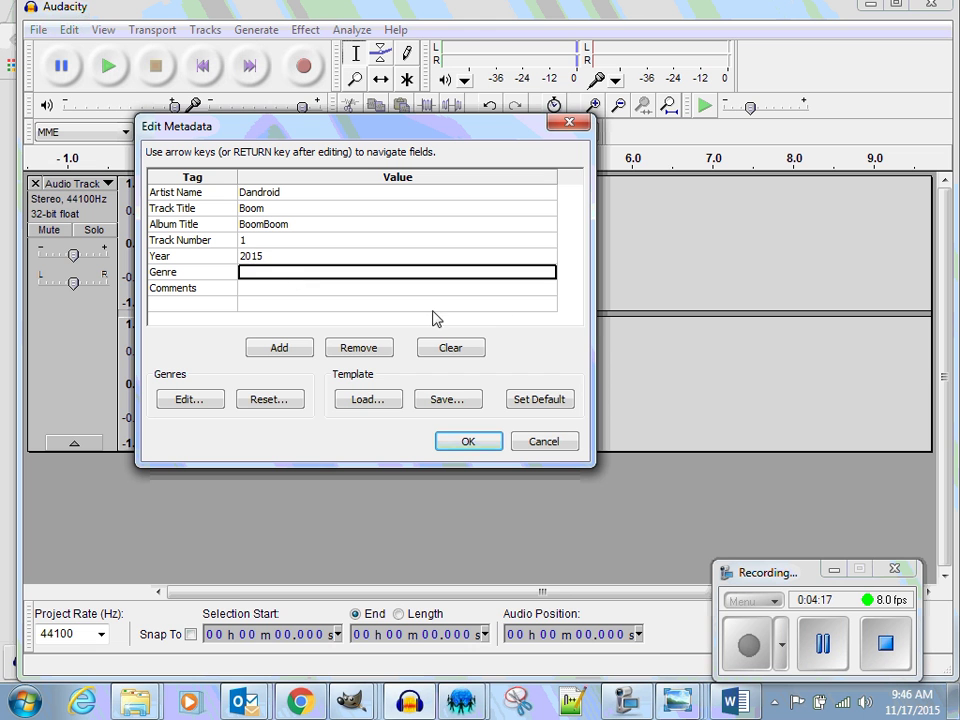
click(306, 276)
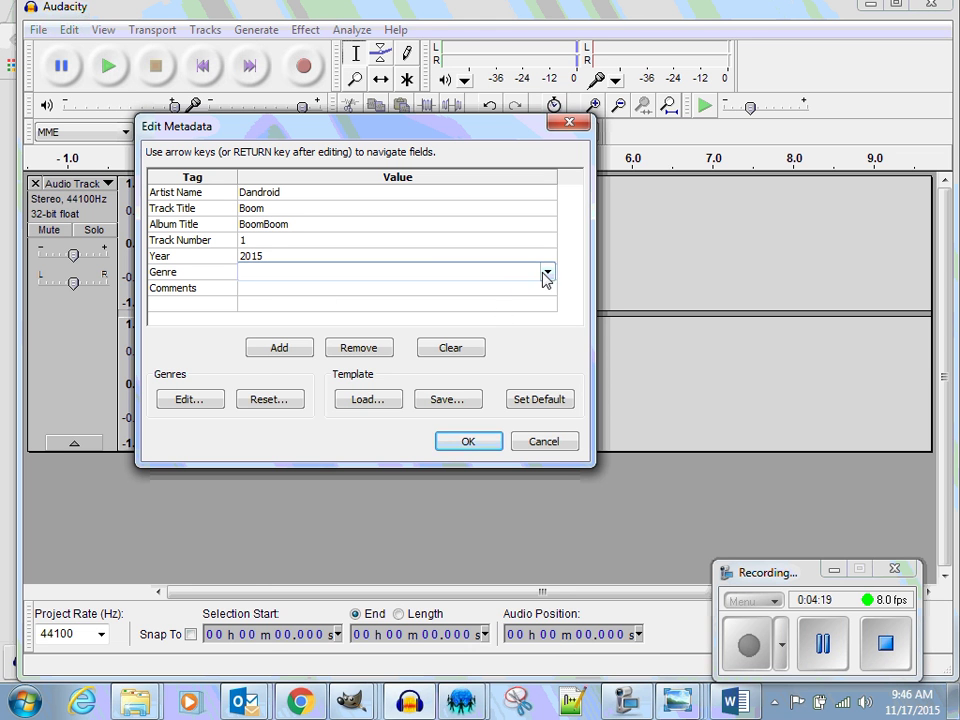
click(547, 272)
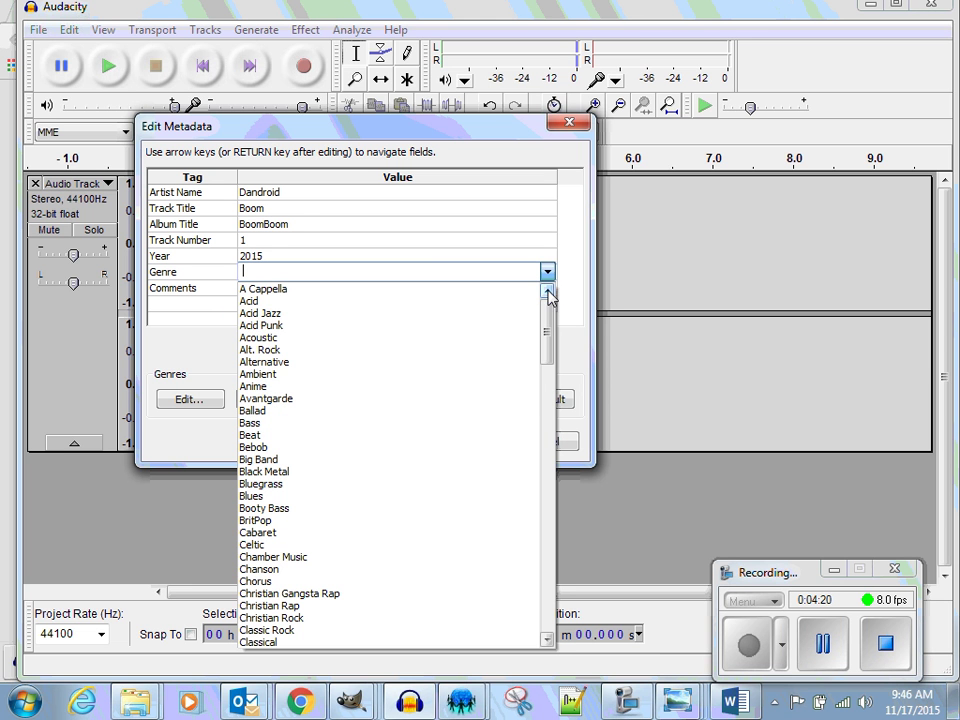
click(420, 440)
key(Return)
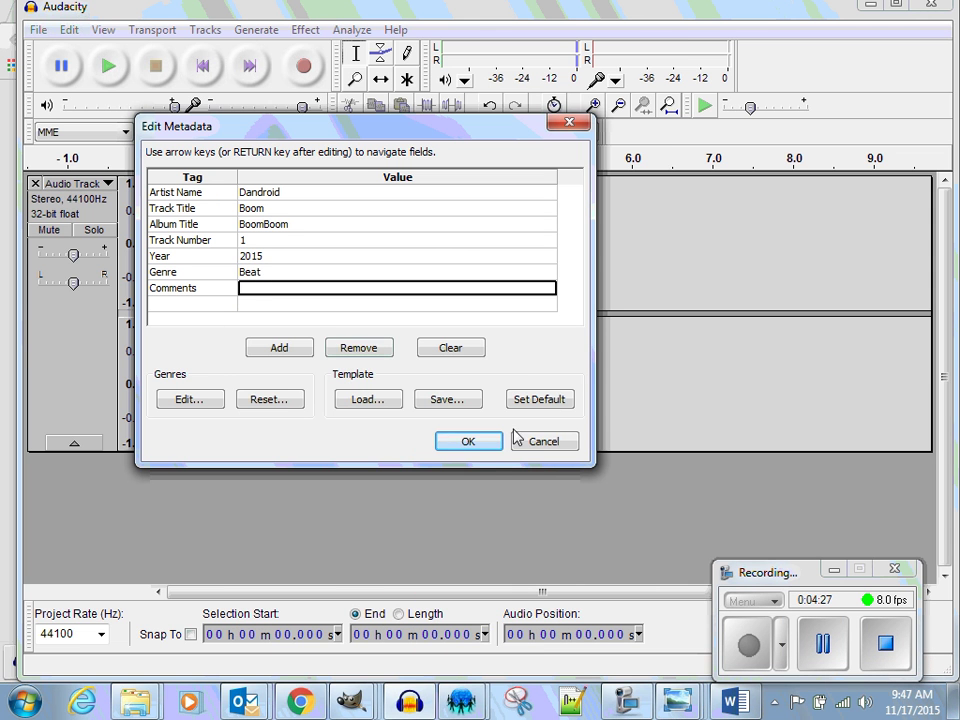
click(470, 442)
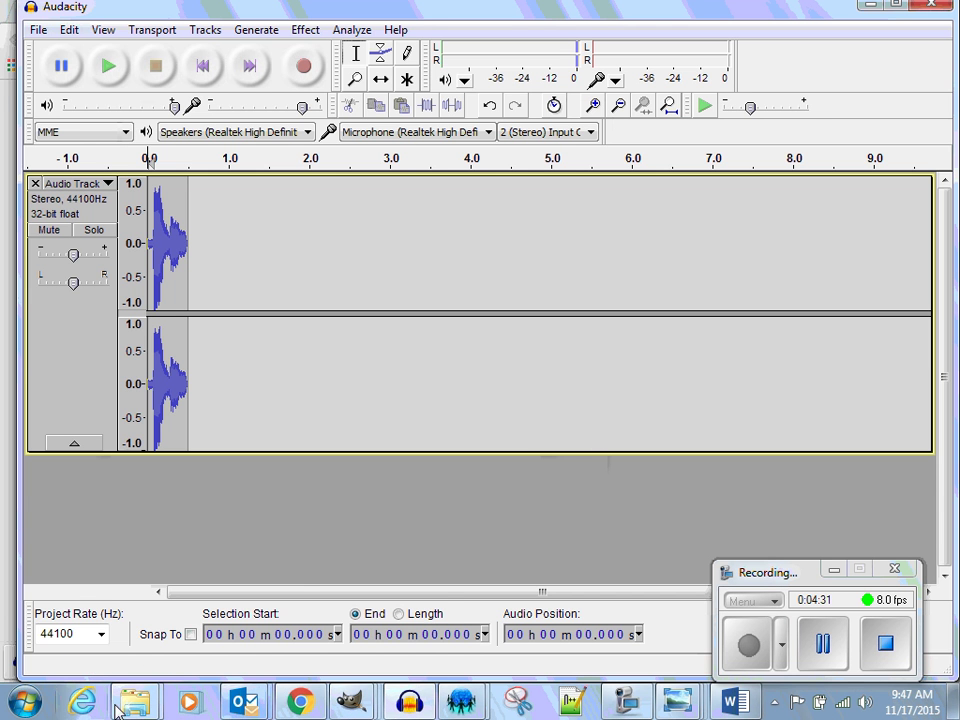
Switch to the 1.1.5 SoundDecisionQ2 folder in Windows Explorer and select boom_per3 to view its details.
mouse_move(135, 703)
click(258, 635)
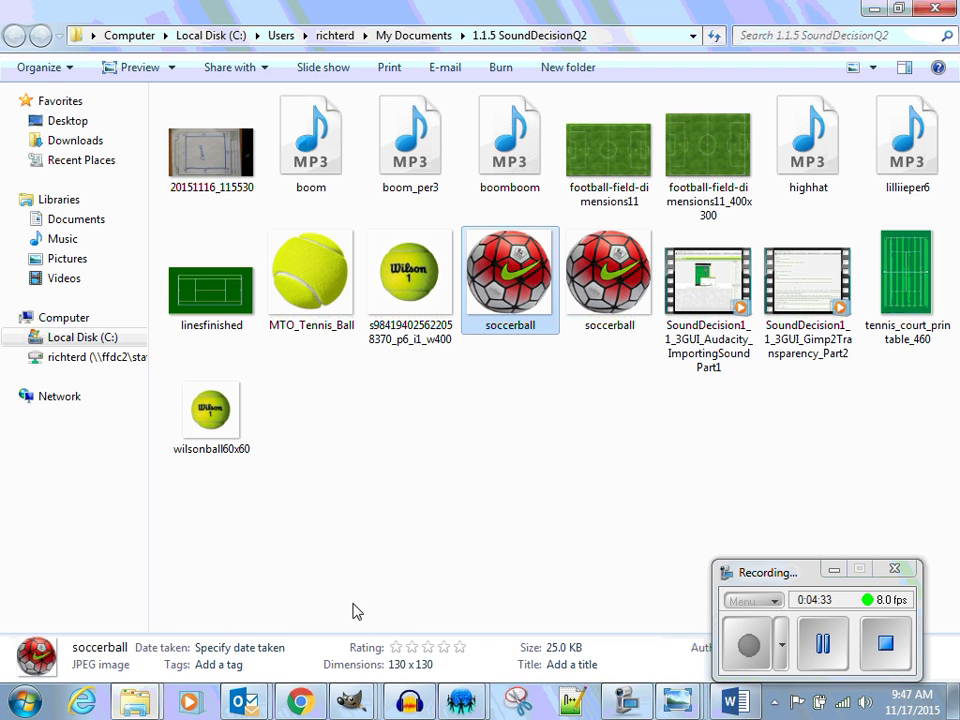
click(425, 160)
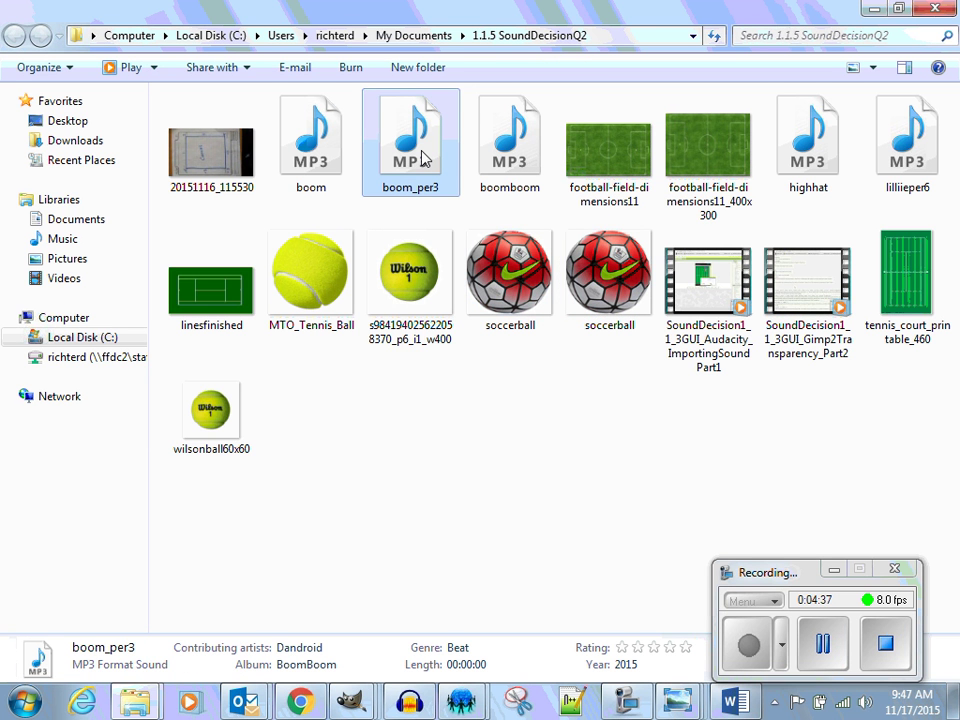